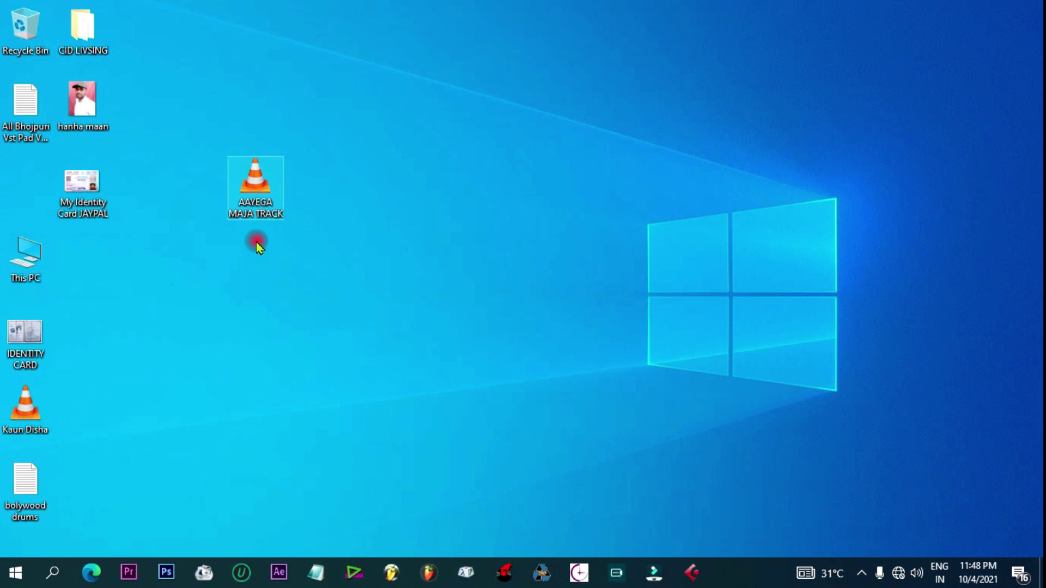
Create a desktop folder named AAYEGA MAJA TRACK, reusing the name copied from the audio file.
left_click(256, 208)
key("ctrl+c")
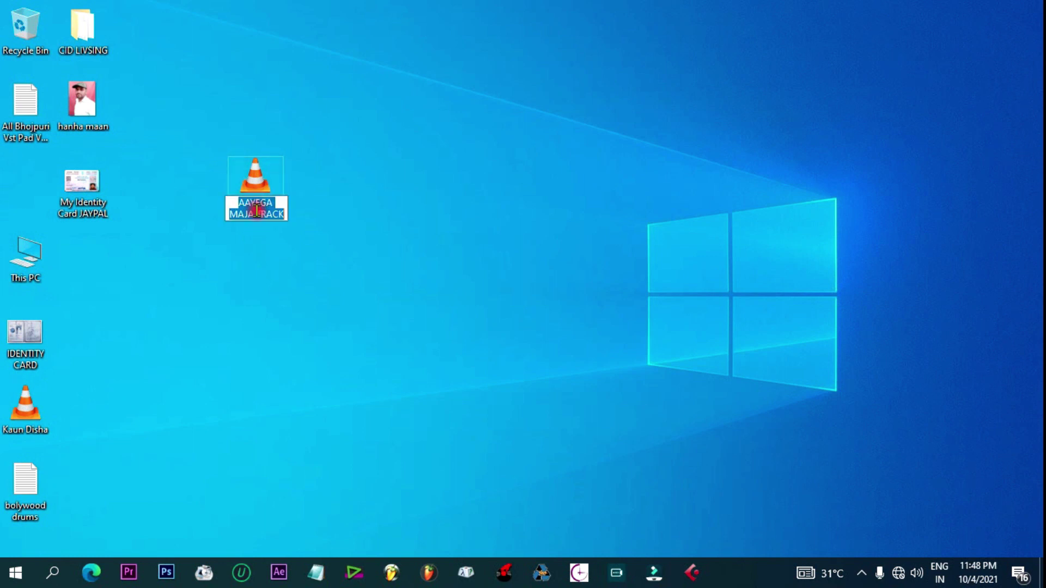
key("Escape")
right_click(379, 186)
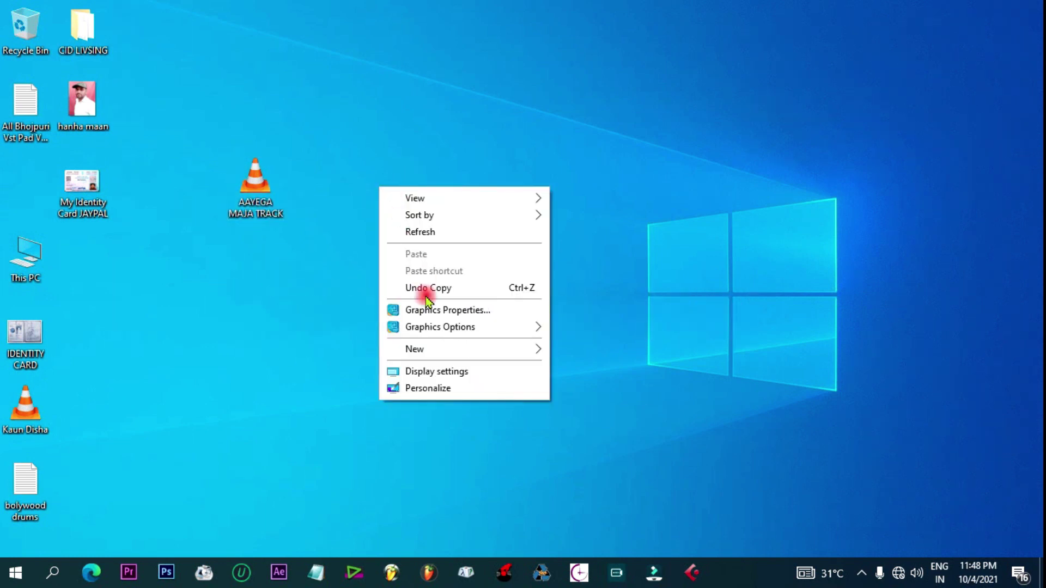
mouse_move(409, 352)
left_click(550, 349)
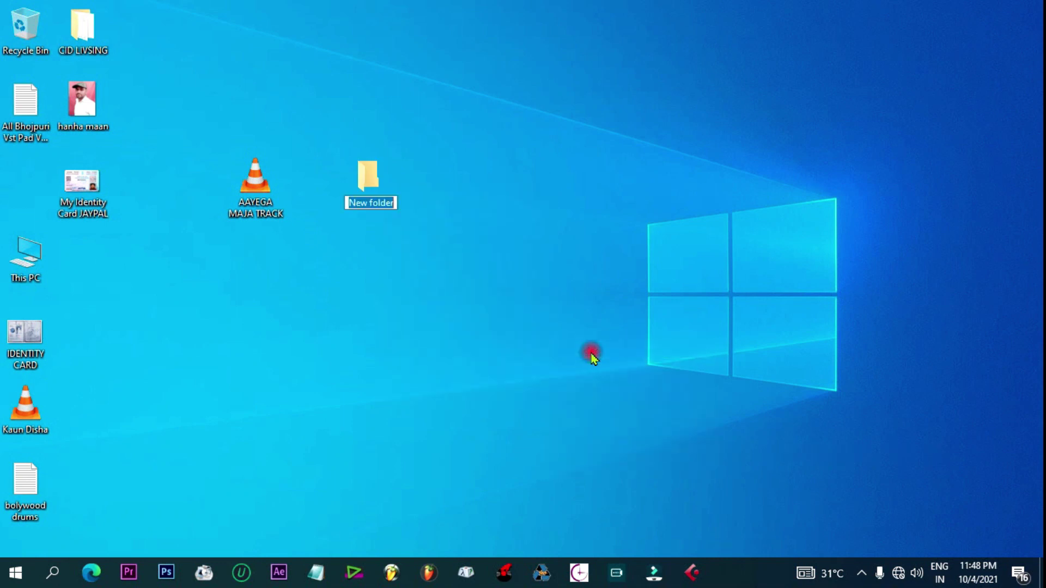
key("ctrl+v")
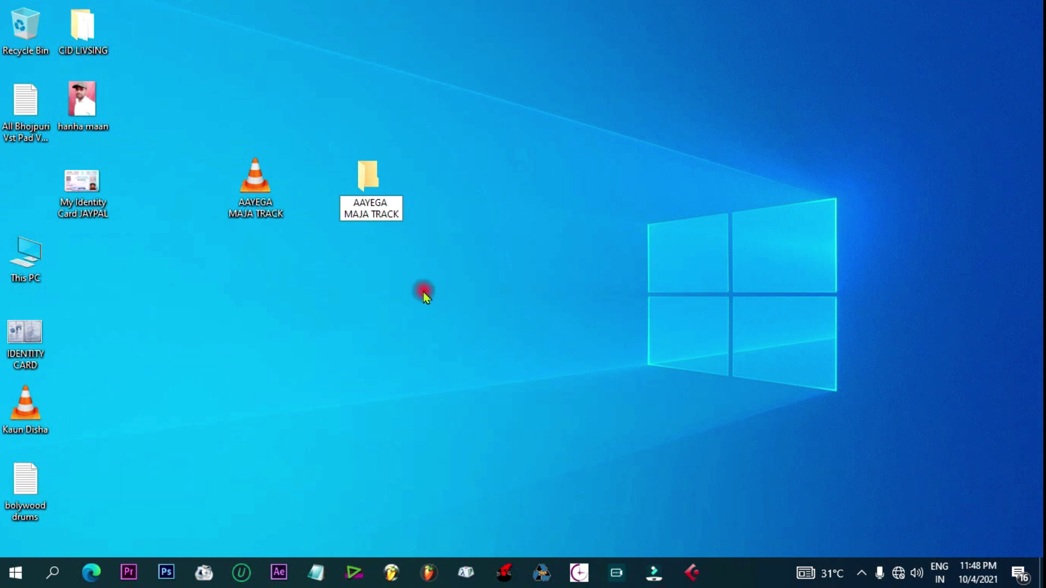
left_click(366, 166)
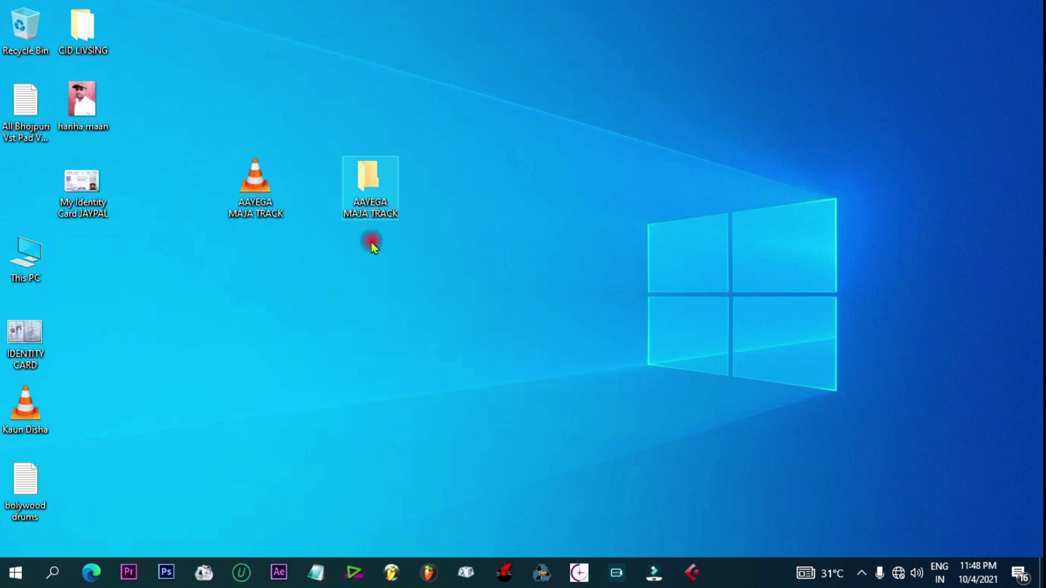
left_click(372, 246)
Move the AAYEGA MAJA TRACK audio file into the folder of the same name and check the folder's contents.
left_click_drag(252, 173, 371, 165)
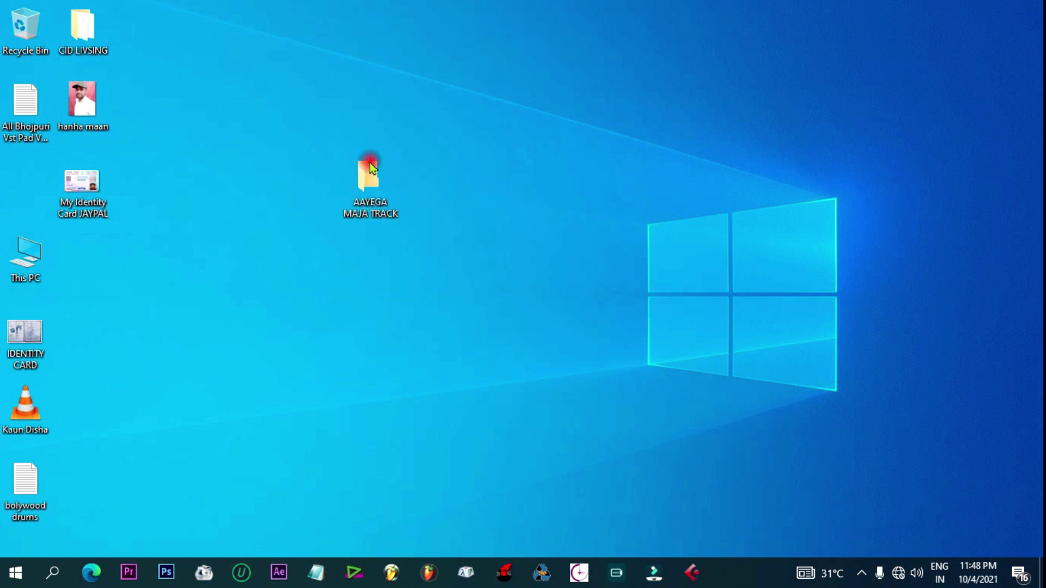
double_click(370, 171)
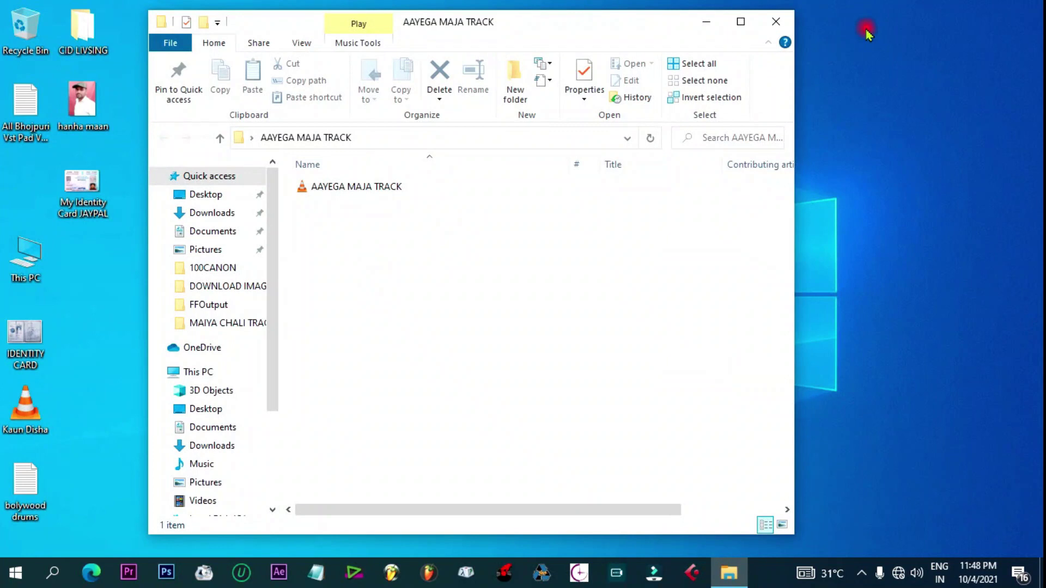
left_click(776, 21)
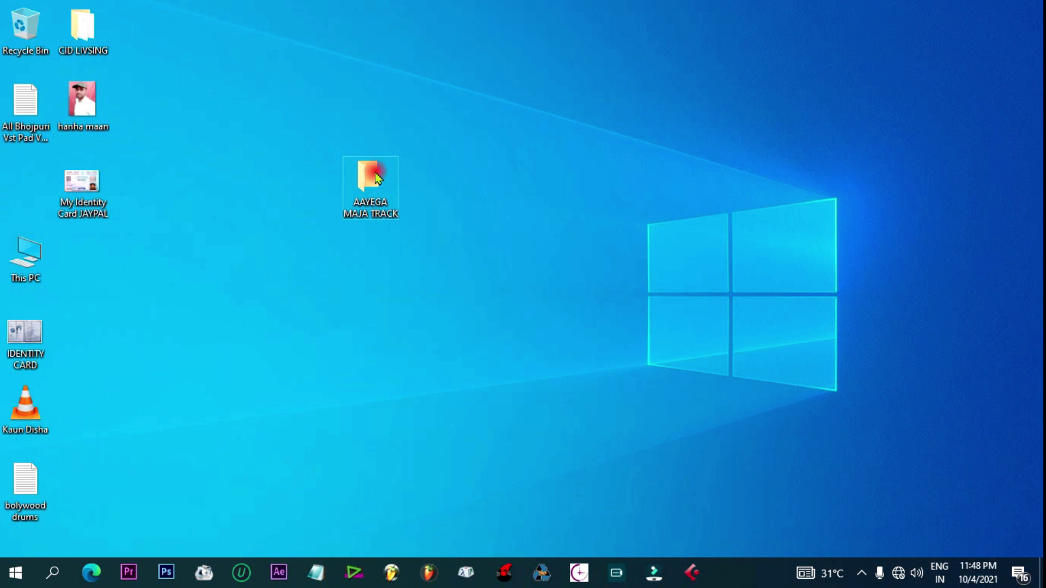
left_click(609, 137)
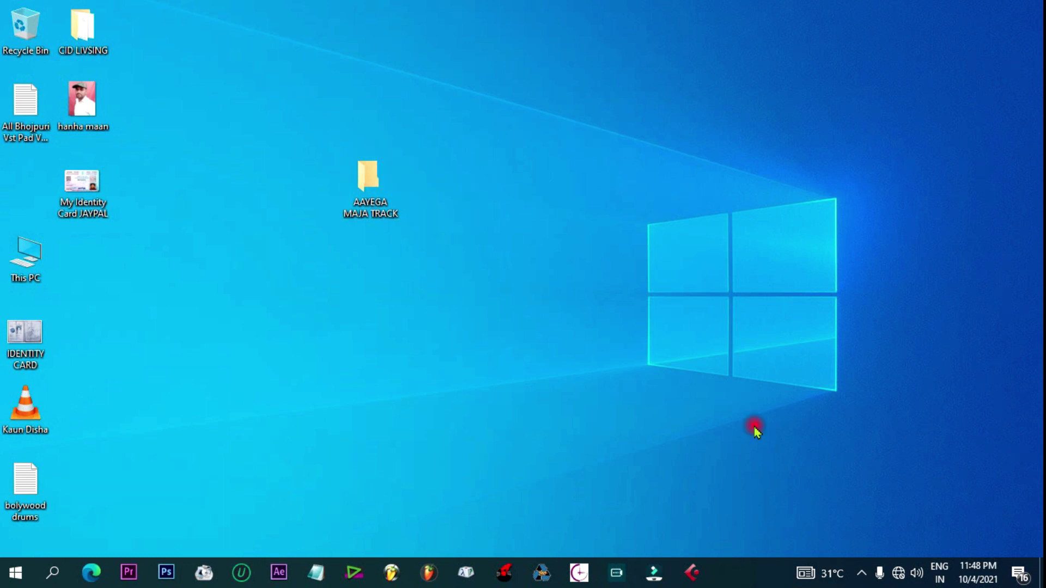
Launch Cubase 5, dismiss the startup Project Assistant, and start a new project.
left_click(687, 575)
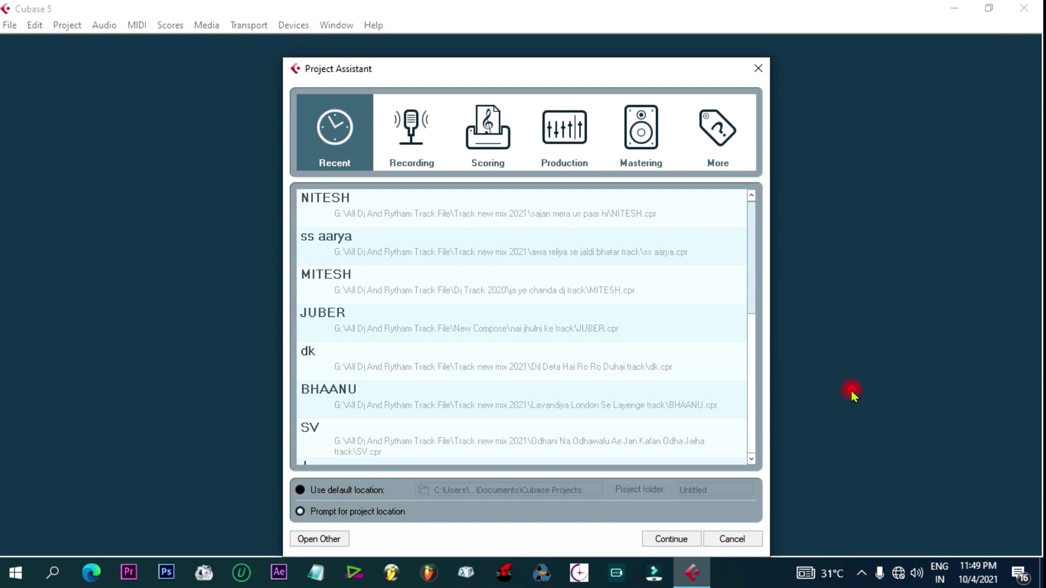
left_click(758, 68)
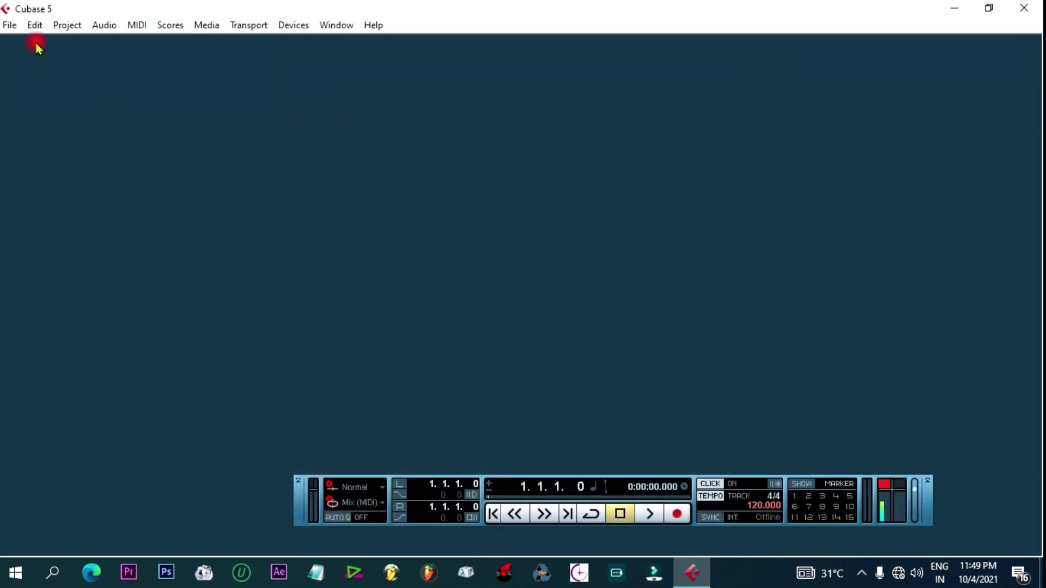
left_click(9, 25)
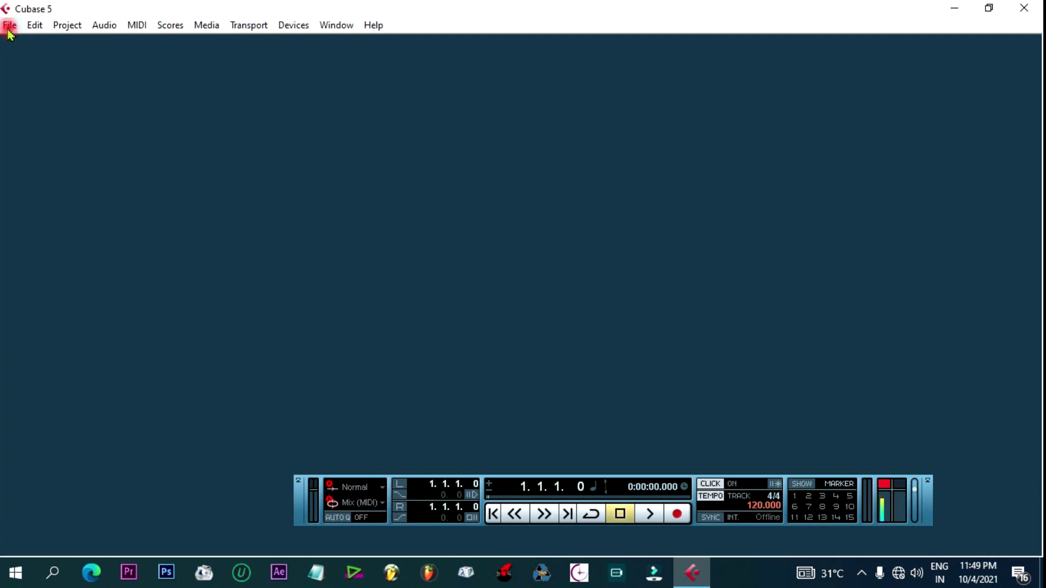
left_click(67, 25)
mouse_move(9, 24)
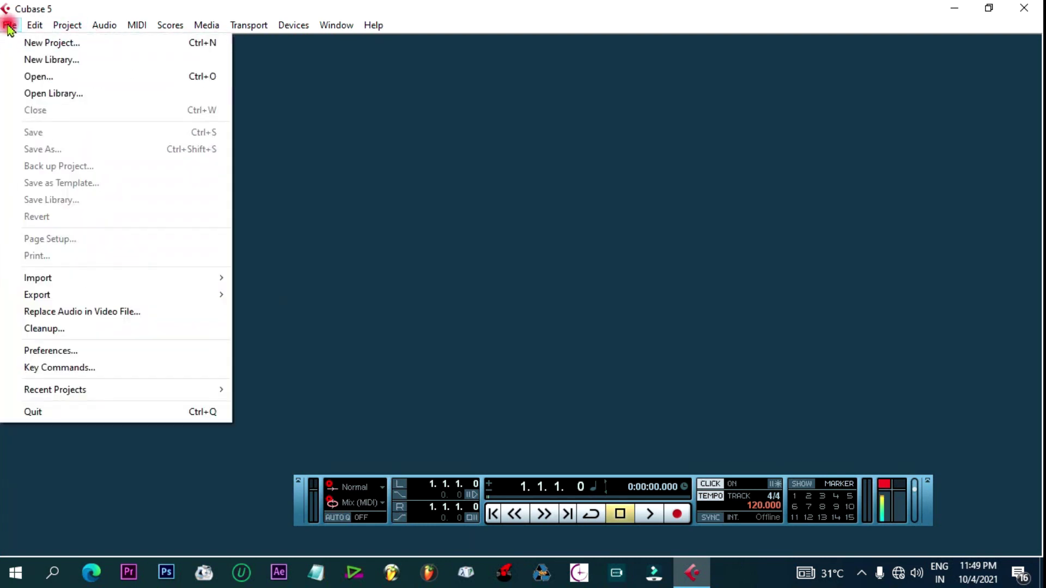
left_click(32, 43)
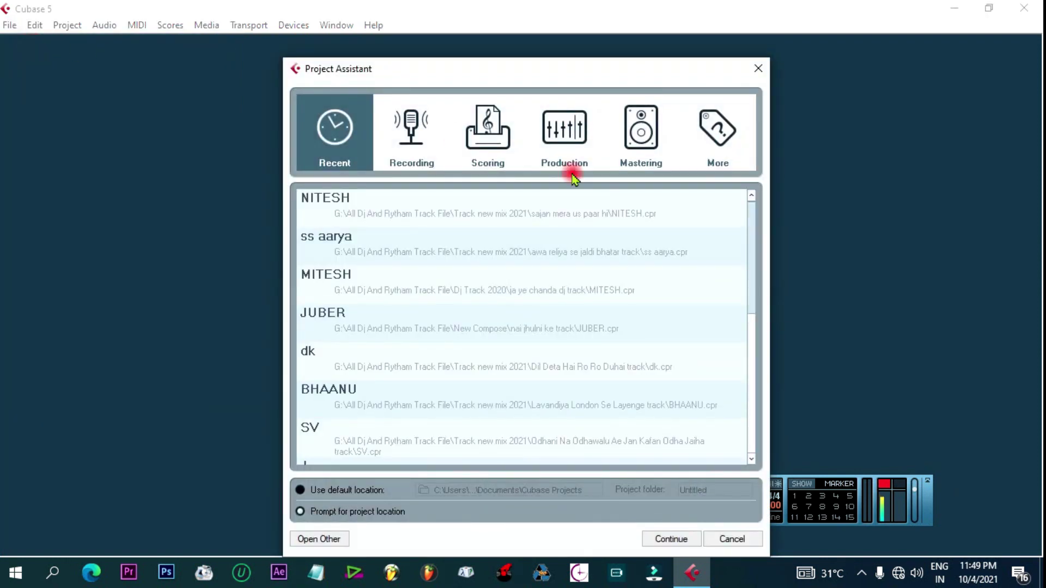
Look through the Recording, Scoring, Production, Mastering and More template categories, and return to Recent.
left_click(398, 140)
left_click(490, 139)
left_click(597, 139)
left_click(722, 133)
left_click(638, 132)
left_click(385, 146)
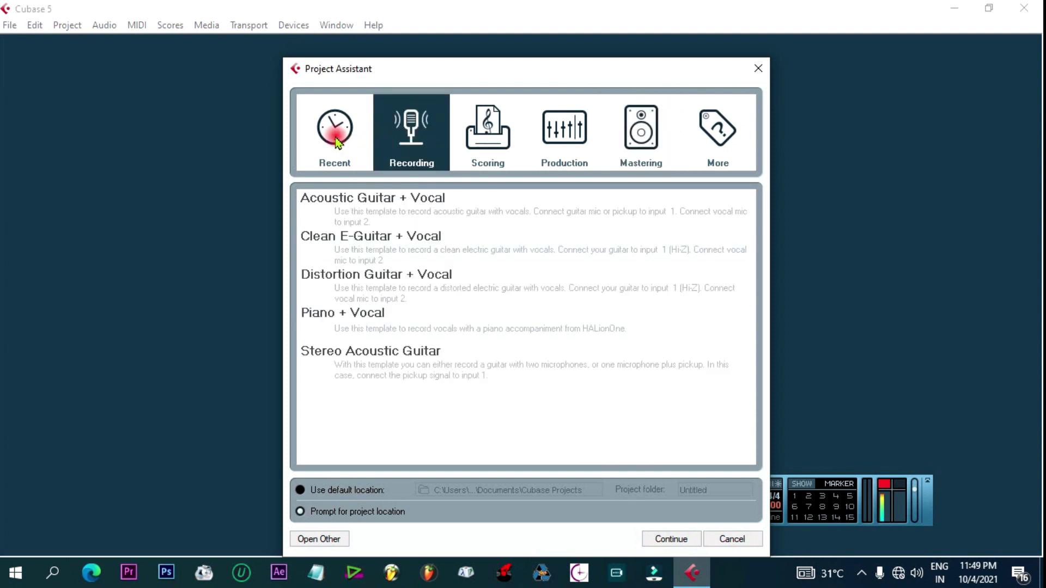
left_click(333, 133)
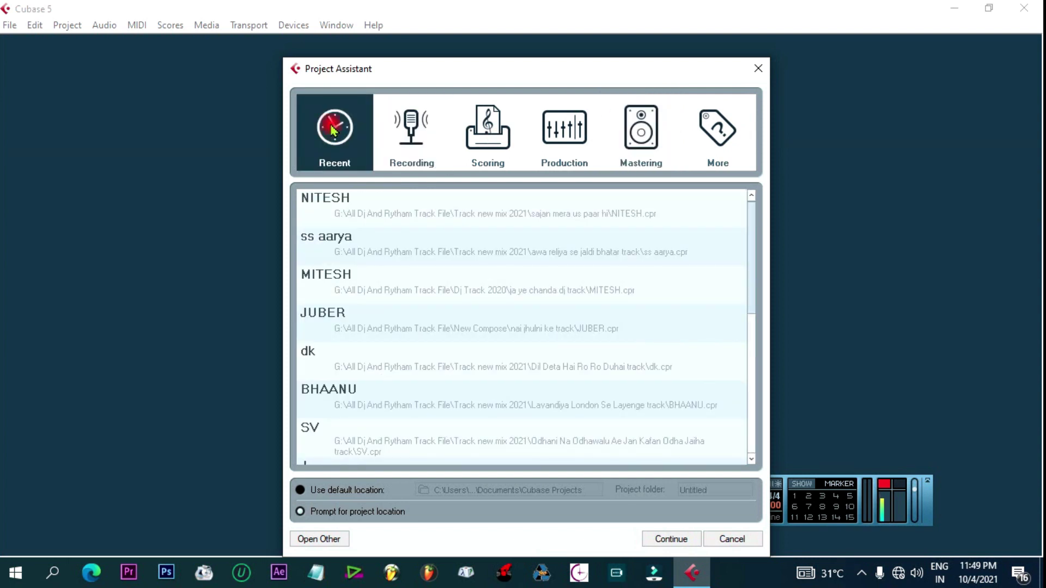
Create the project with the desktop folder AAYEGA MAJA TRACK as its project folder and maximize the project window.
left_click(662, 539)
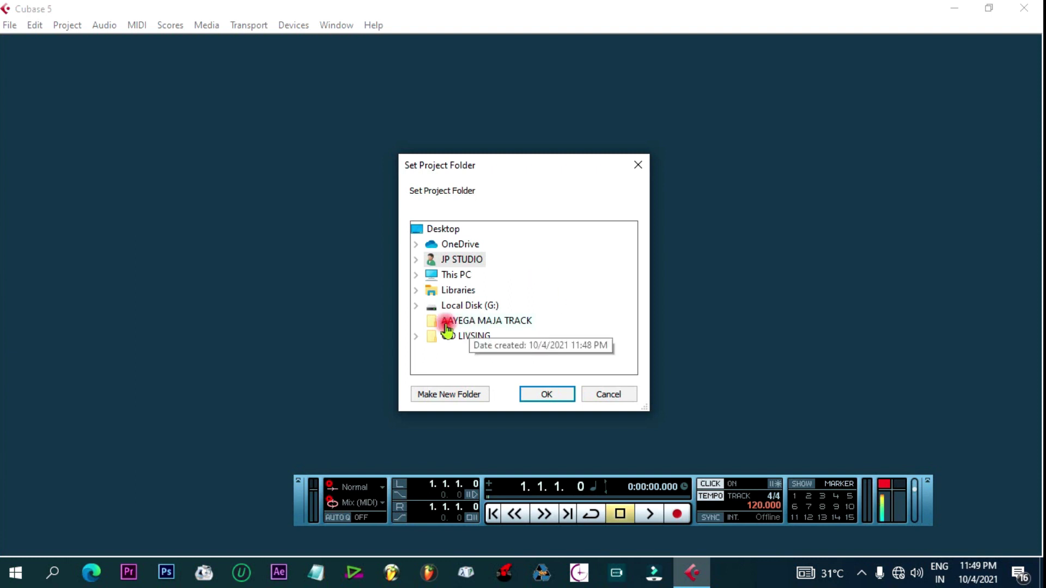
left_click(486, 325)
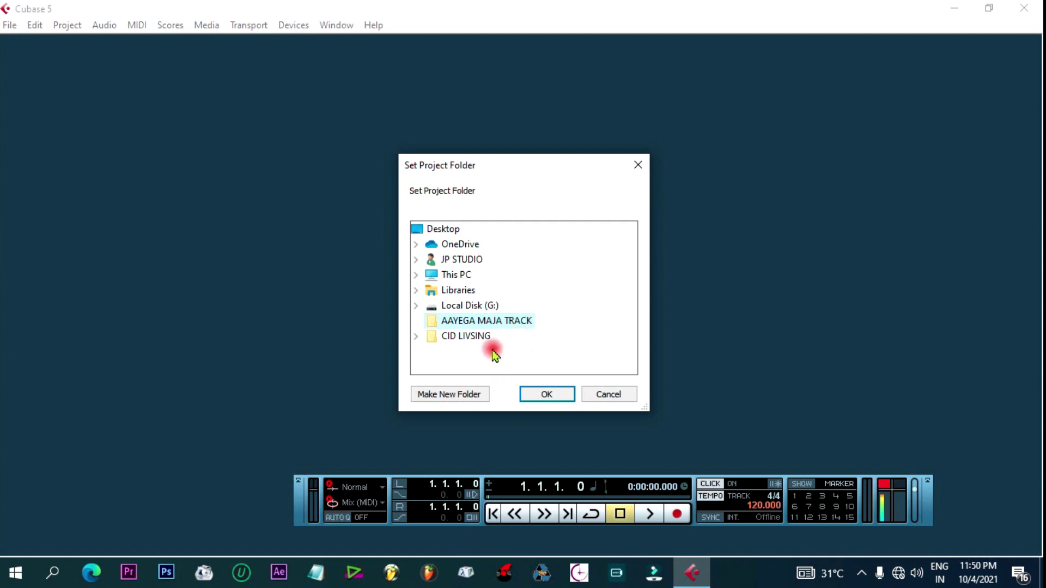
left_click(548, 394)
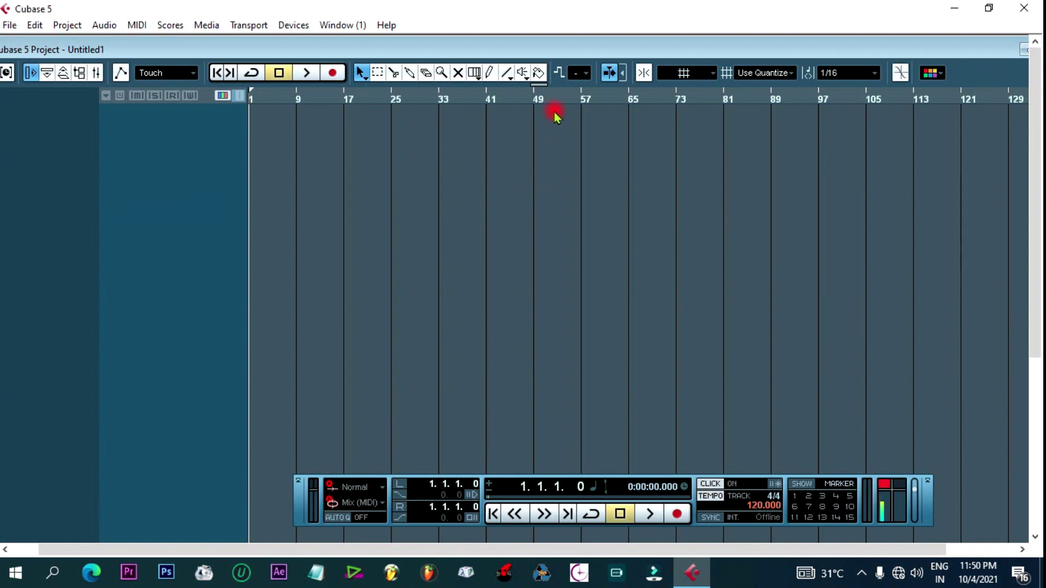
double_click(560, 48)
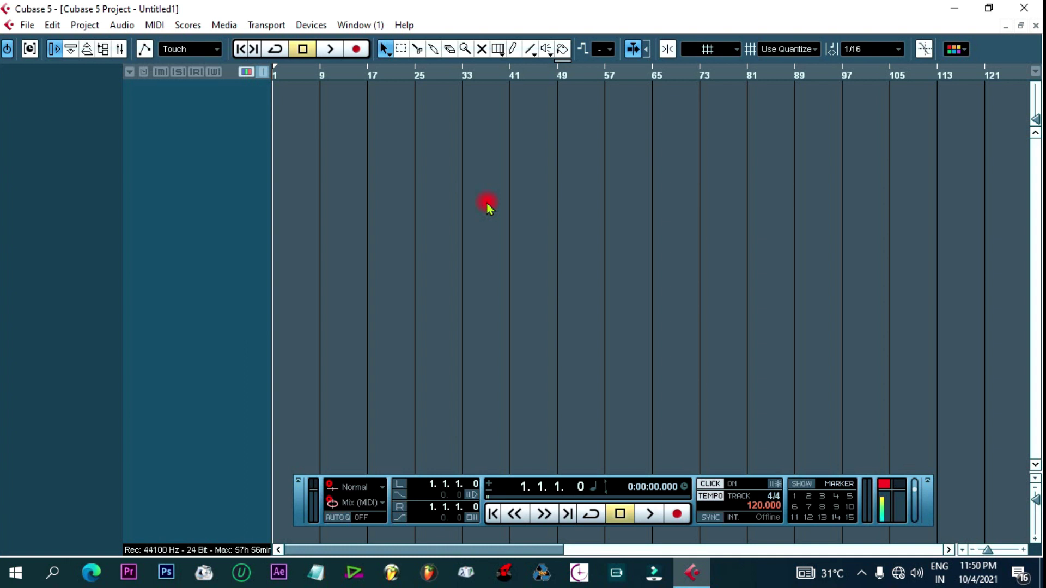
Add one stereo audio track to the empty project and increase its height.
right_click(183, 148)
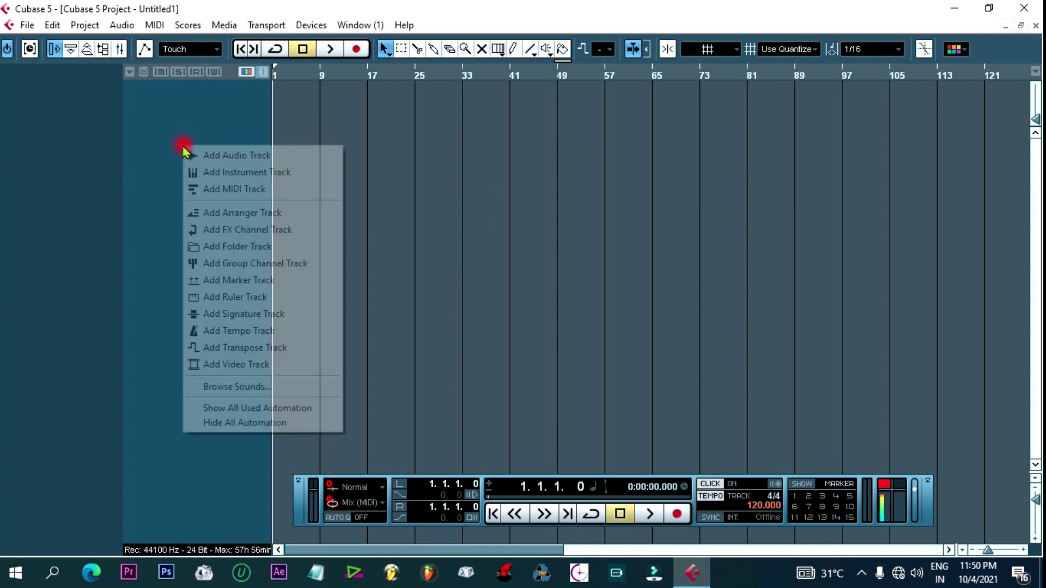
left_click(250, 158)
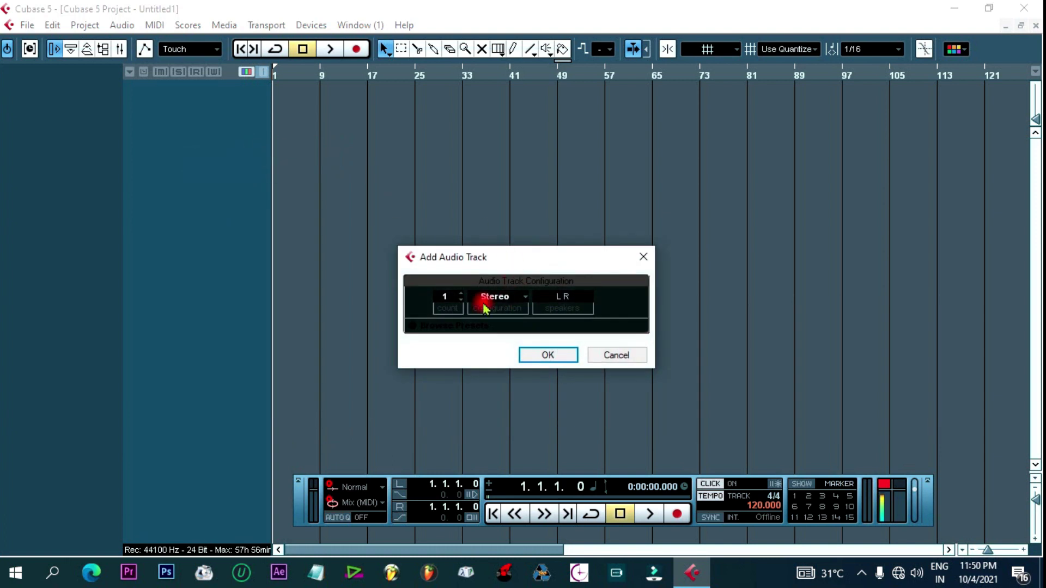
left_click(511, 299)
left_click(495, 297)
left_click(544, 355)
left_click_drag(210, 109, 211, 152)
Add one mono audio track below the stereo track.
right_click(192, 198)
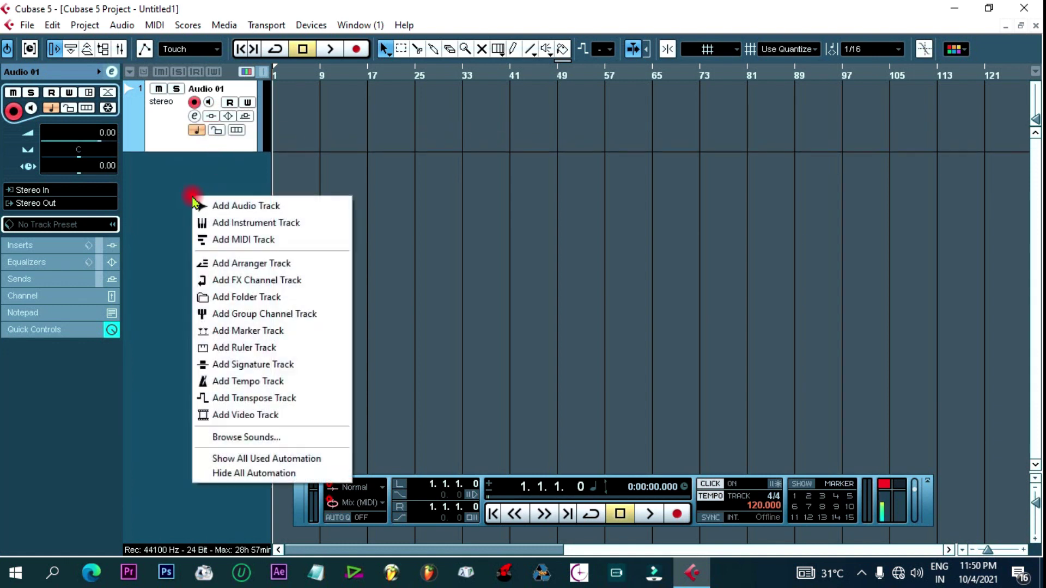
left_click(240, 206)
left_click(504, 296)
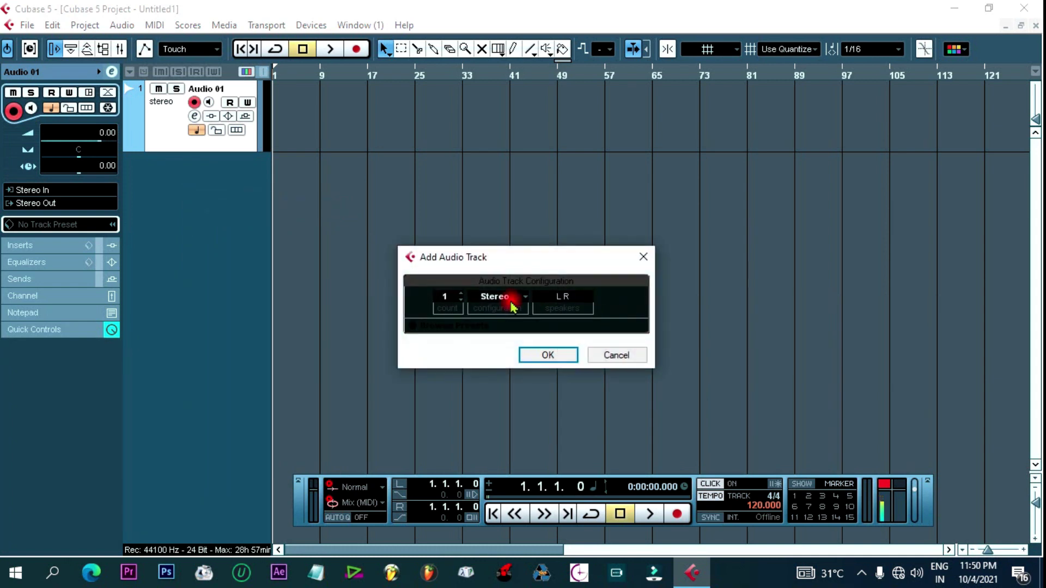
left_click(506, 313)
left_click(536, 354)
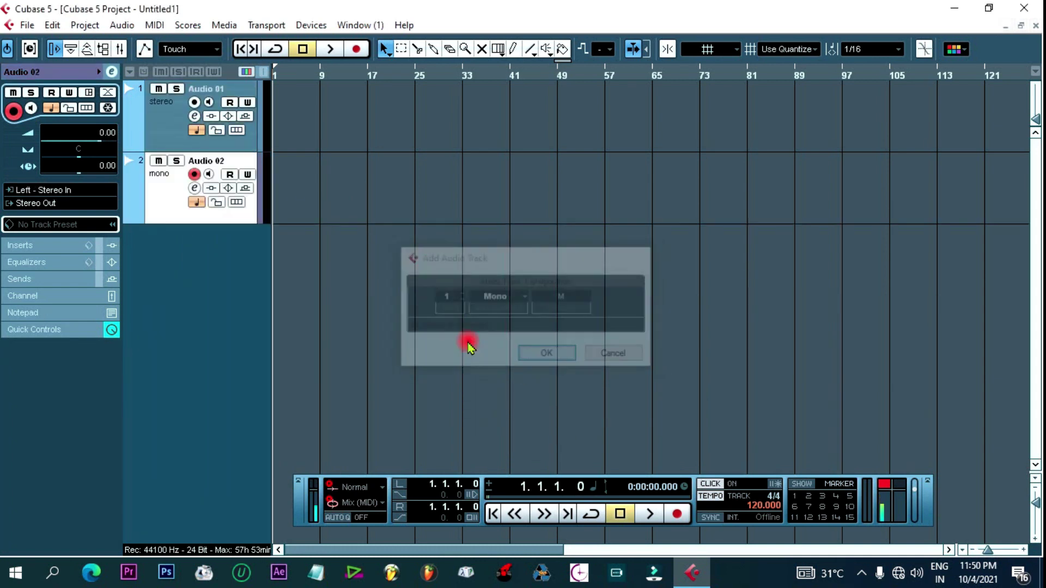
left_click(158, 135)
left_click(158, 206)
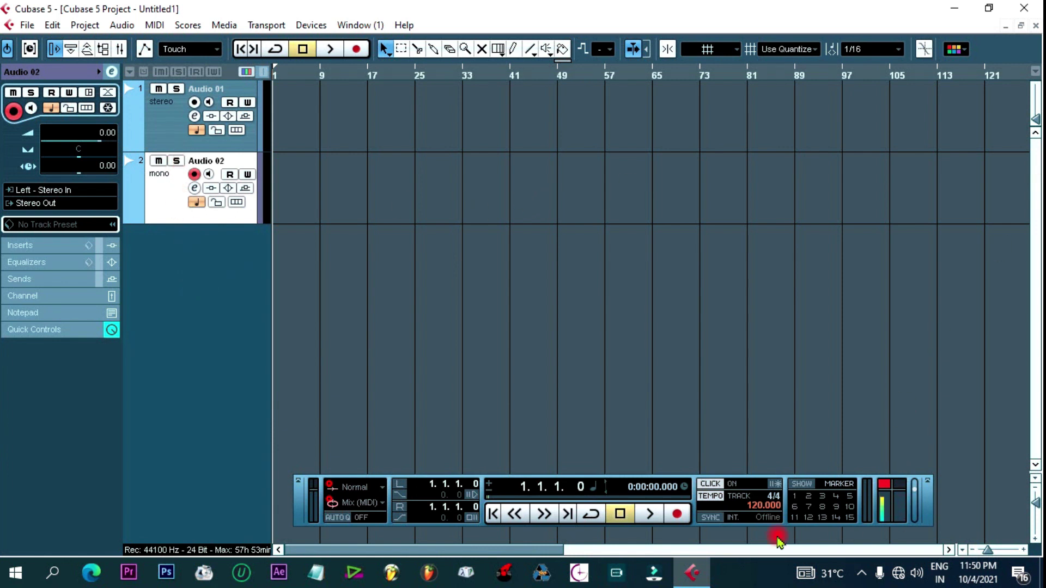
Import the AAYEGA MAJA TRACK audio file from the desktop project folder onto the stereo track Audio 01.
left_click(1024, 8)
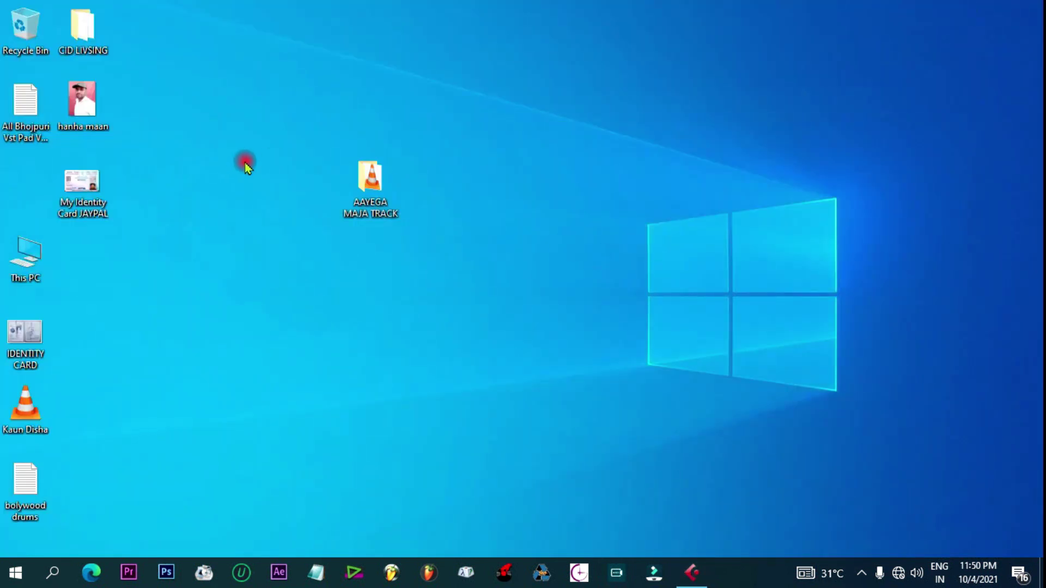
double_click(353, 191)
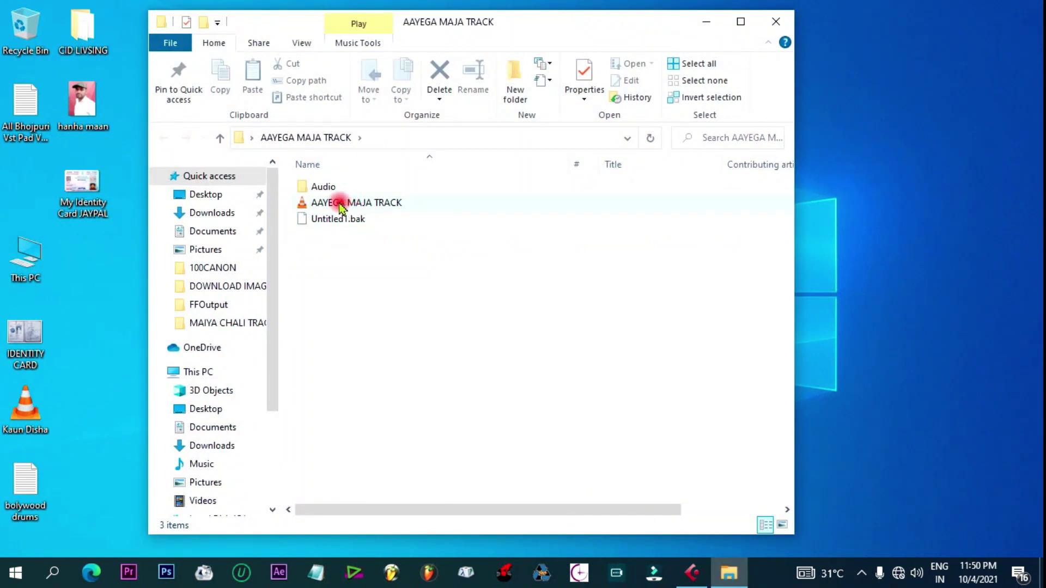
left_click(339, 204)
left_click(342, 221)
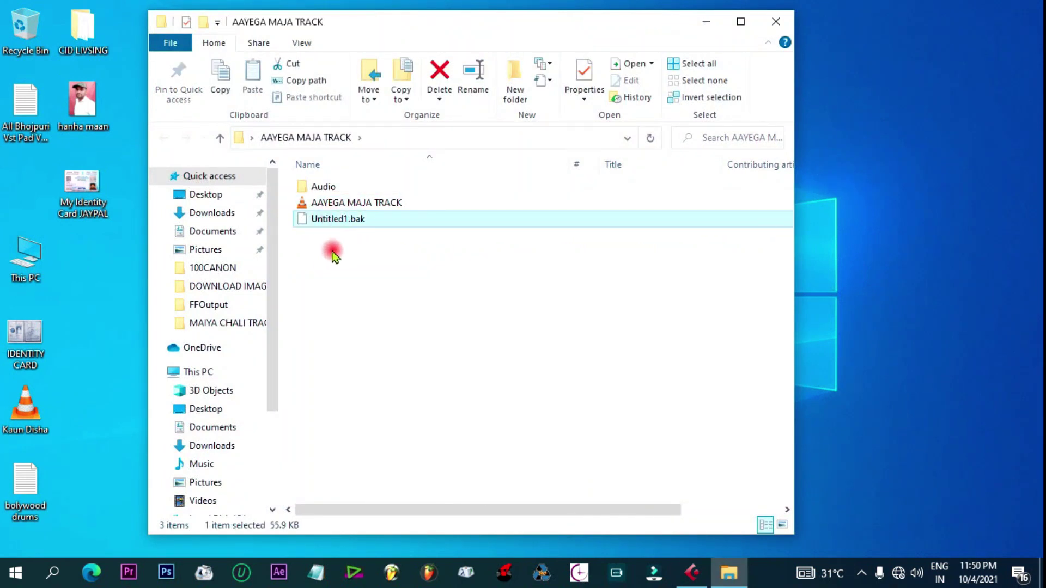
left_click(337, 204)
left_click_drag(385, 210, 359, 177)
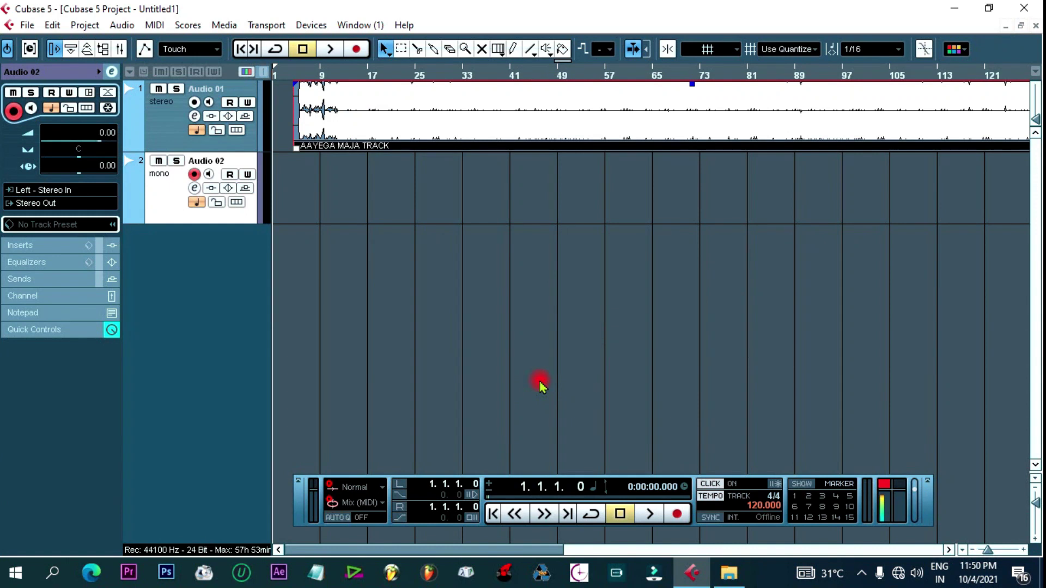
Move the AAYEGA MAJA TRACK clip to the start of the project at bar 1.
left_click_drag(502, 112, 239, 45)
left_click(292, 72)
left_click_drag(348, 74, 227, 70)
left_click(334, 190)
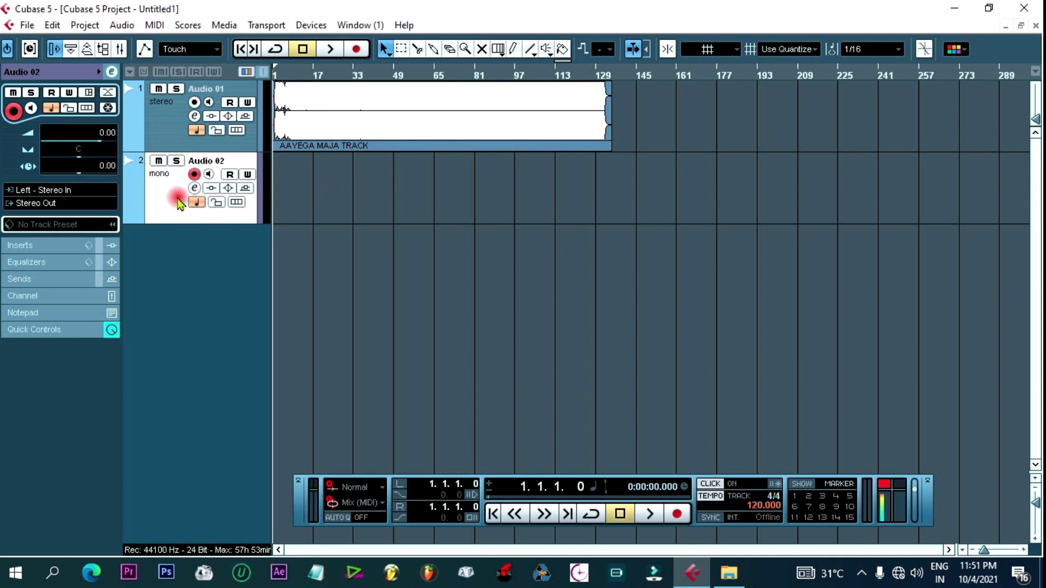
Try the input monitoring toggle on the mono track Audio 02 and leave that track selected.
left_click(162, 125)
left_click(158, 206)
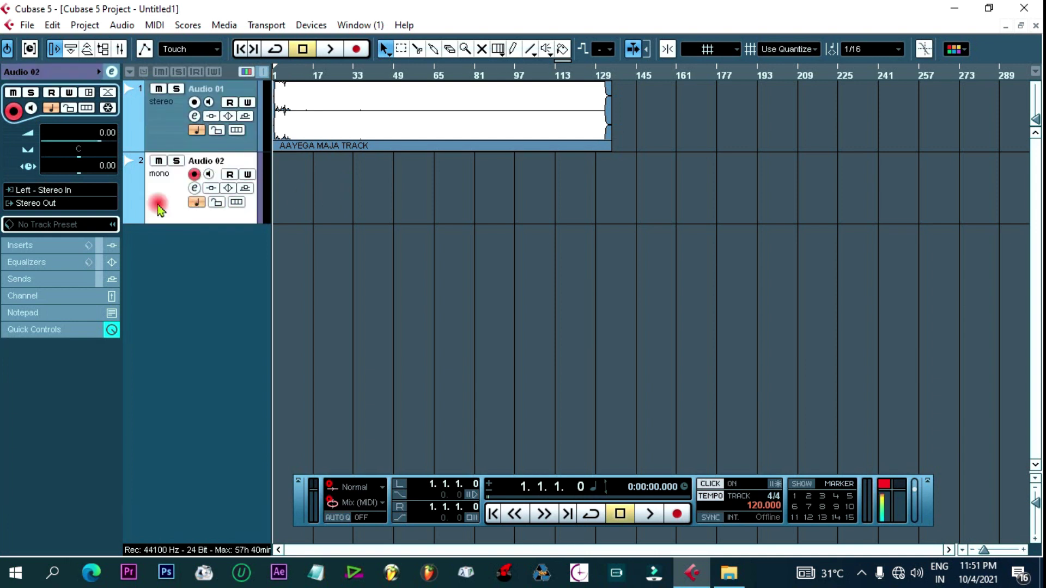
left_click(210, 175)
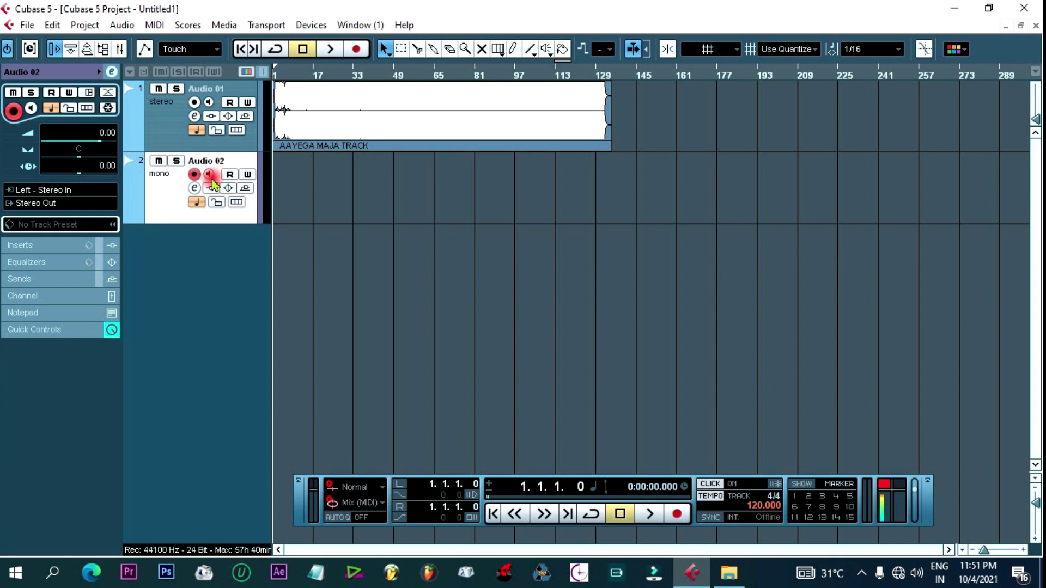
left_click(209, 174)
left_click(163, 161)
left_click(166, 195)
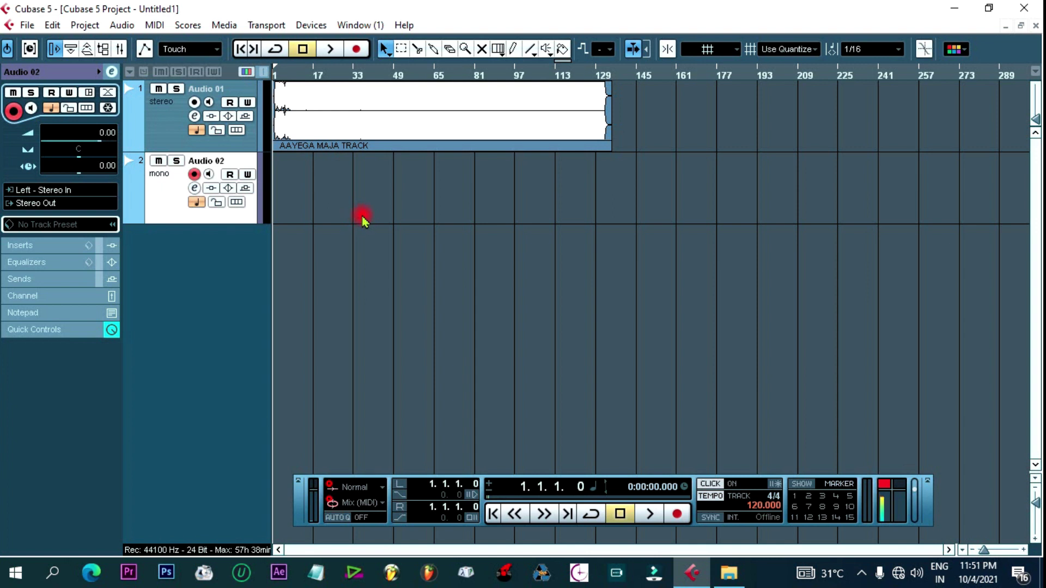
Save the project in the AAYEGA MAJA TRACK folder, naming it BHAKTI SONG followed by the person's first name.
left_click(26, 25)
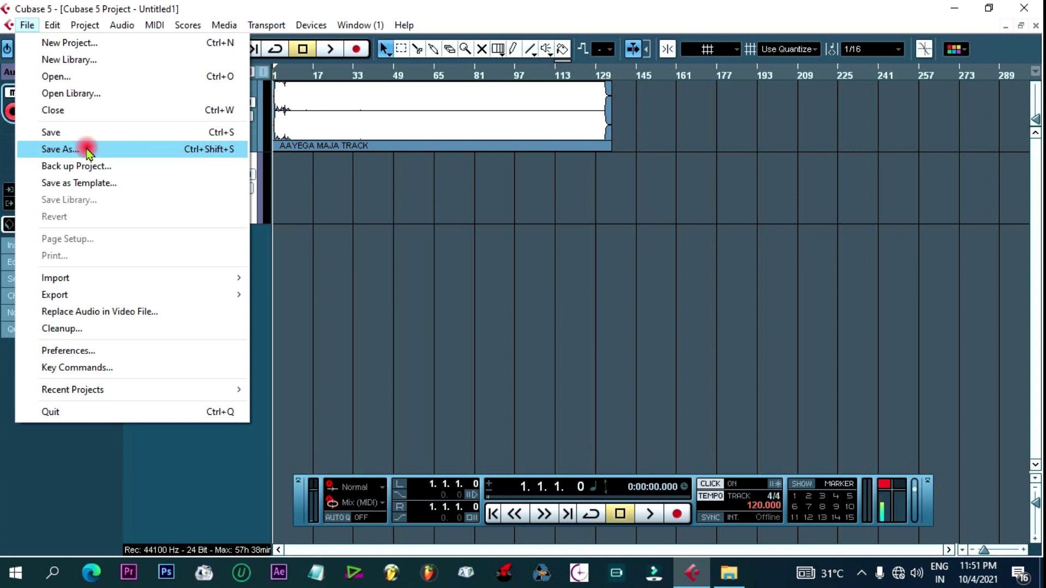
left_click(87, 150)
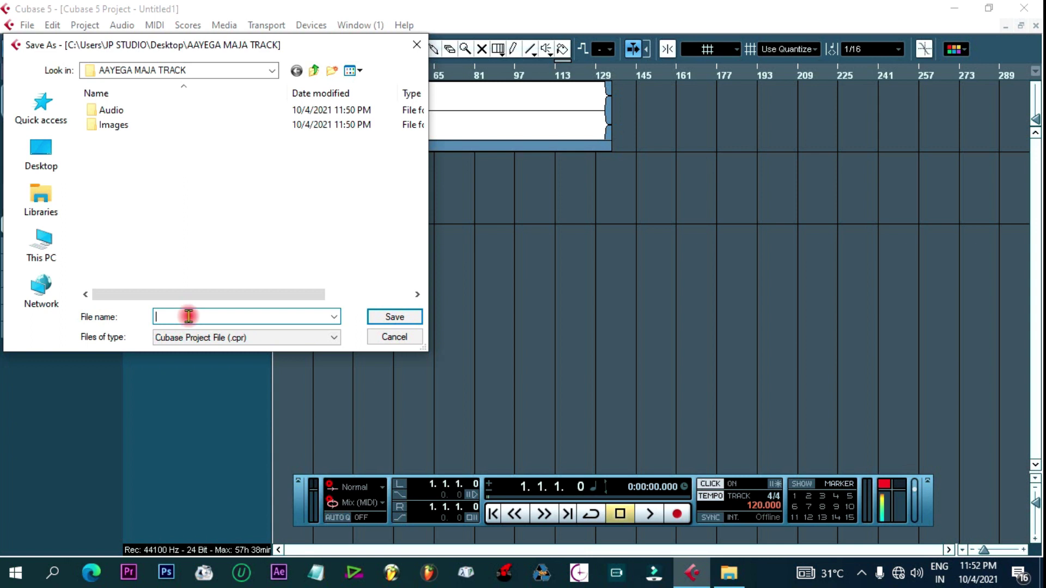
type("BHAKTISONG")
left_click(188, 316)
key("End")
type("JAIPAL")
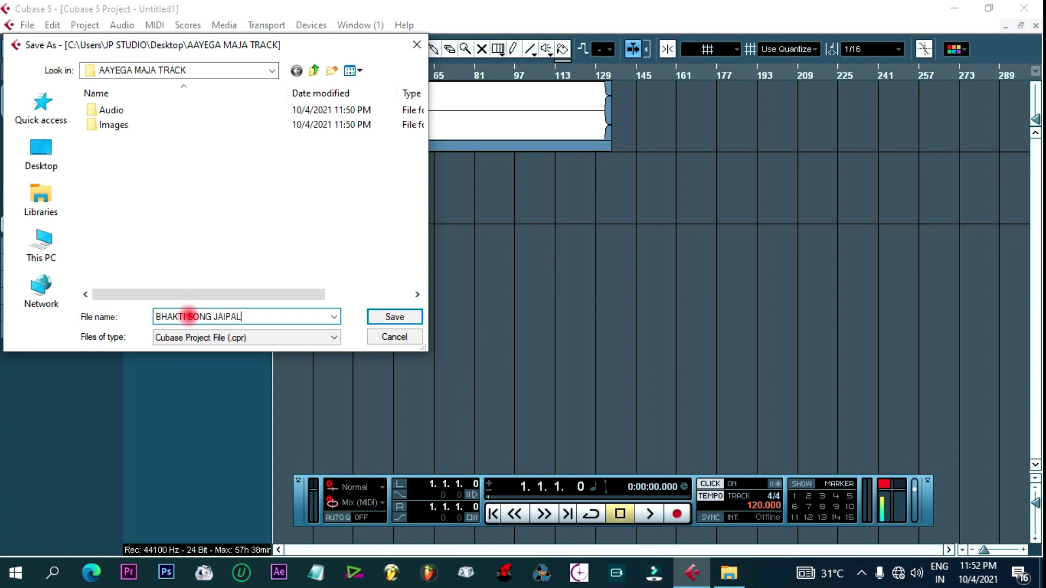
left_click(390, 316)
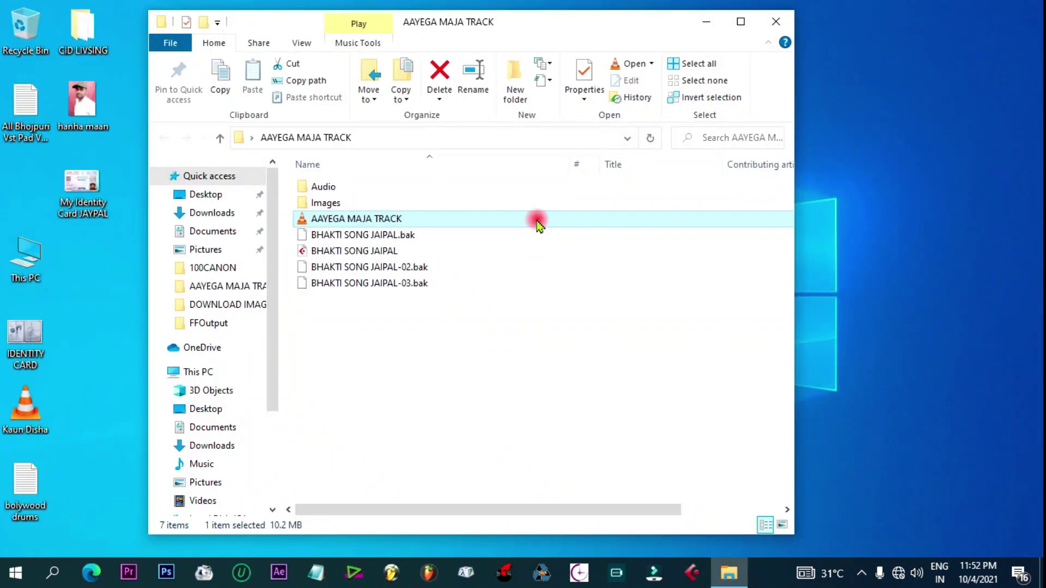
Examine the saved project file and its .bak backups in the AAYEGA MAJA TRACK folder, plus the audio file in its Audio subfolder.
left_click_drag(339, 360, 374, 147)
left_click(354, 374)
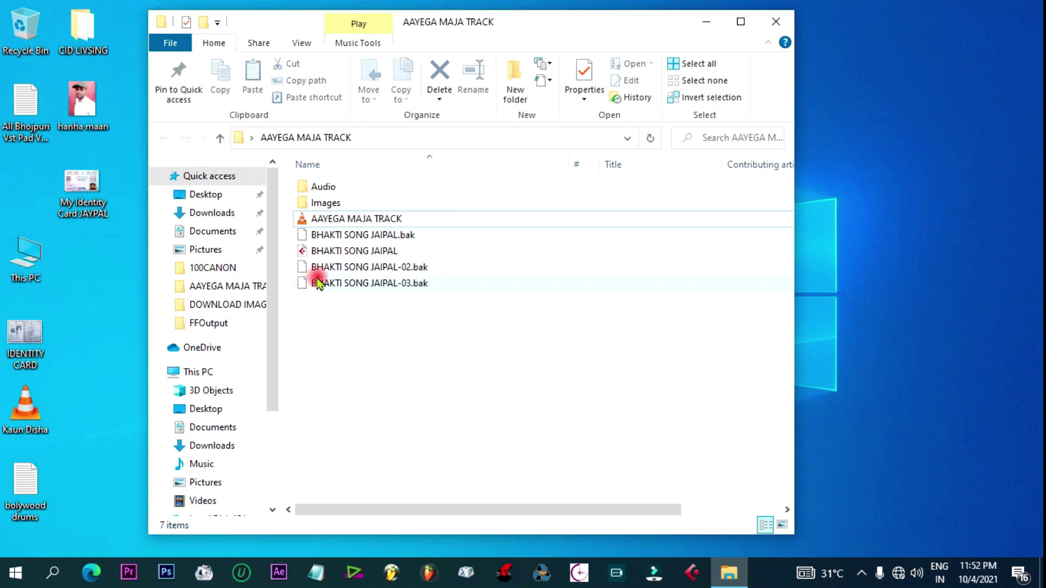
left_click(334, 251)
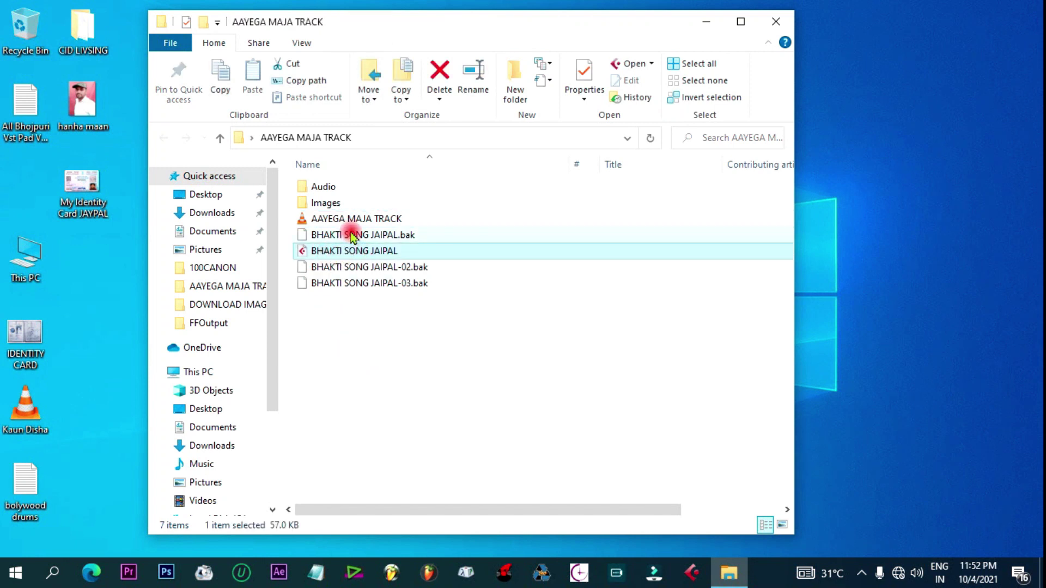
left_click(342, 268)
left_click(343, 283)
left_click(339, 330)
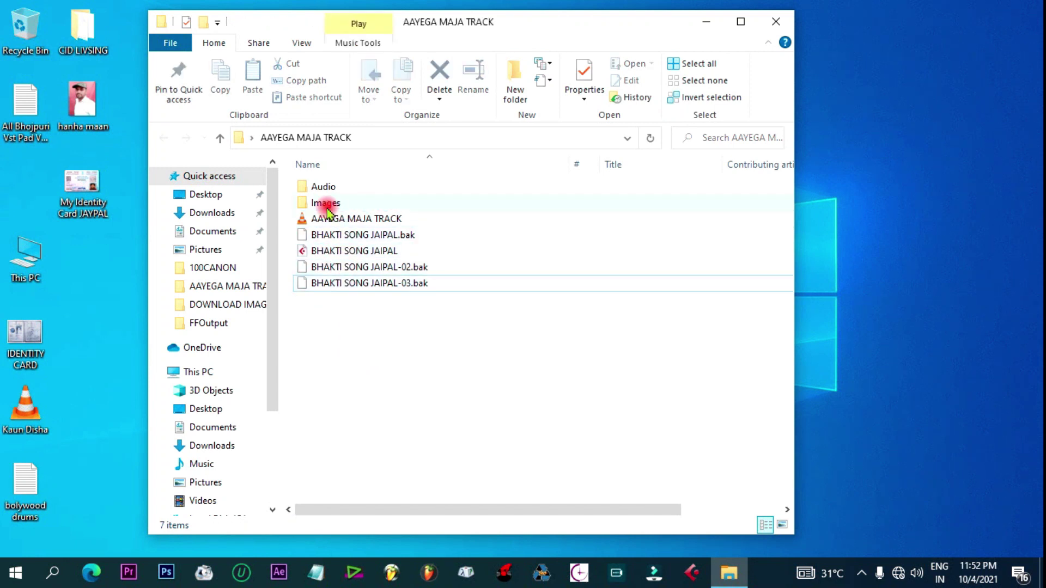
double_click(324, 188)
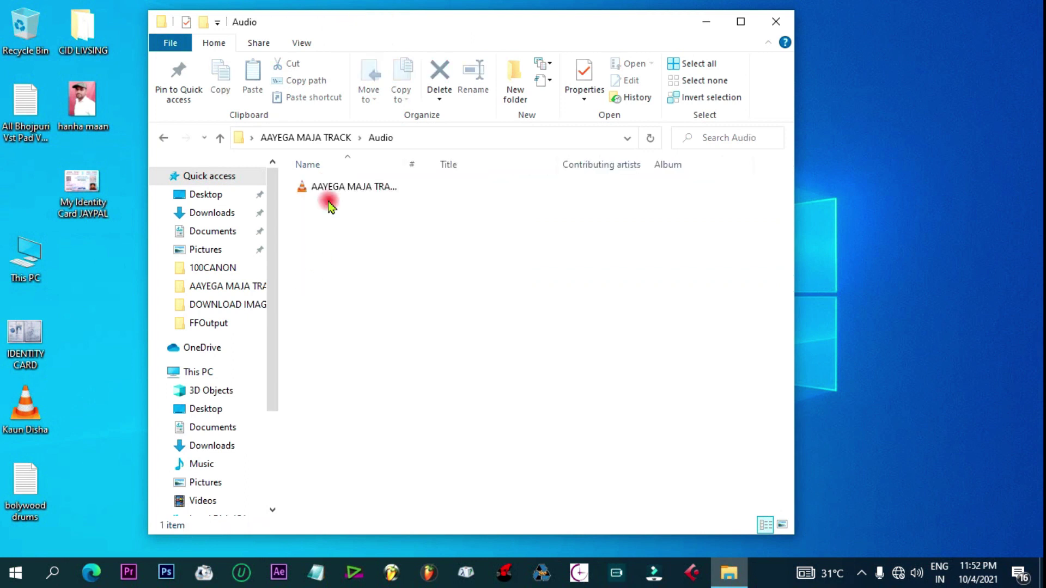
left_click(334, 191)
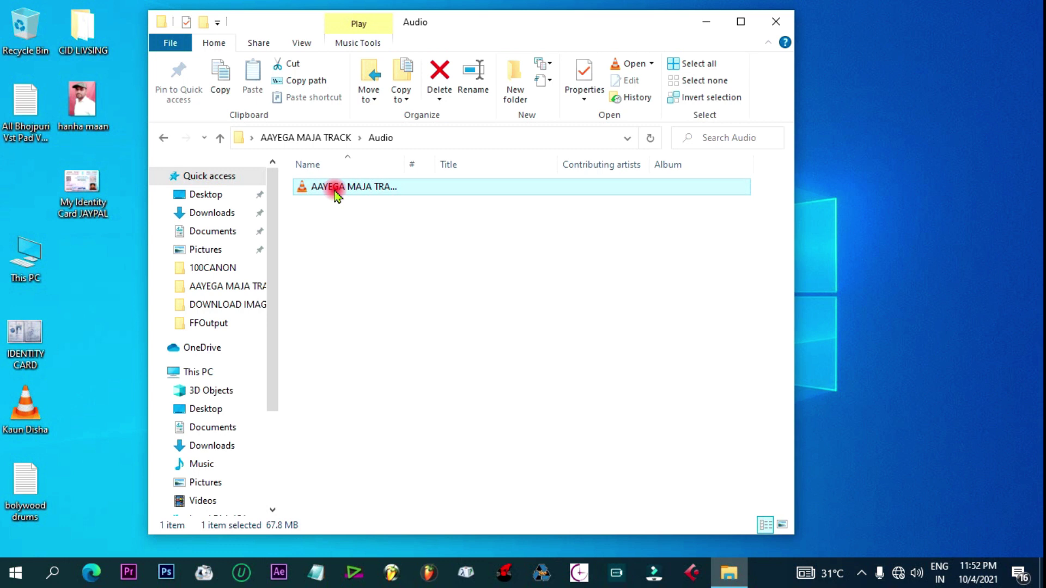
left_click(347, 241)
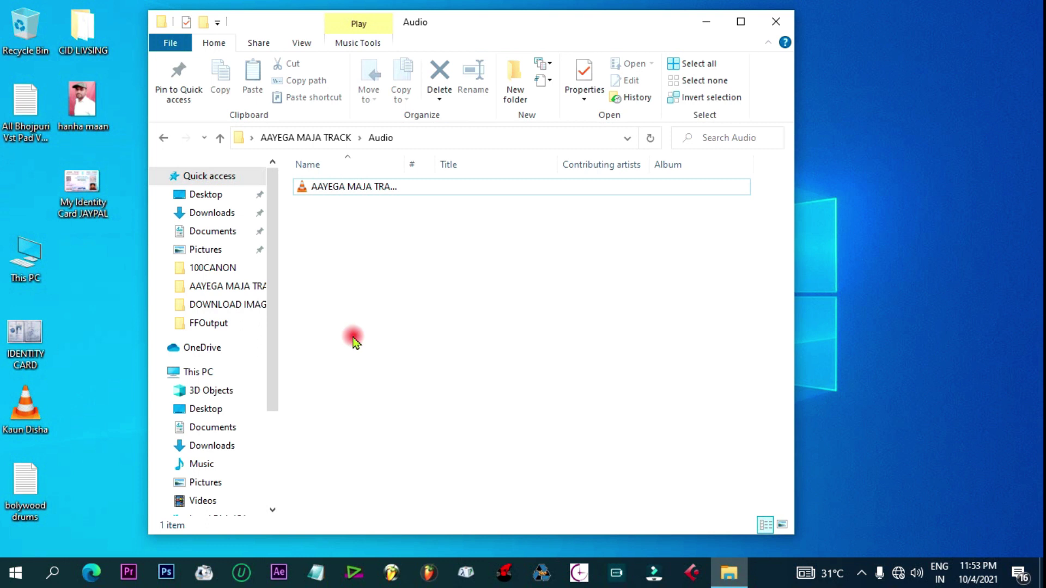
Return to the AAYEGA MAJA TRACK folder and open the saved BHAKTI SONG project file in Cubase 5.
left_click(163, 137)
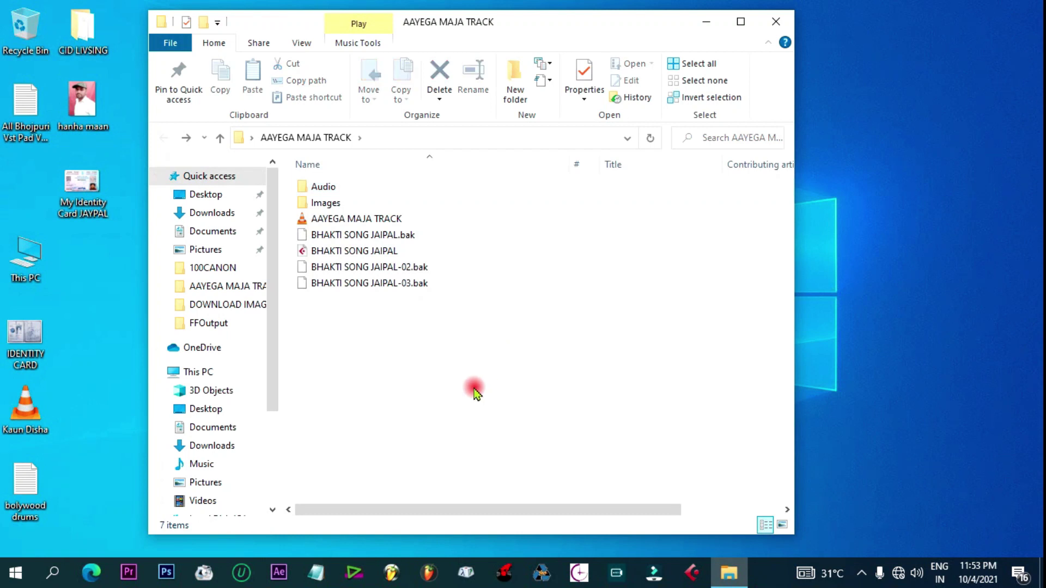
left_click(370, 253)
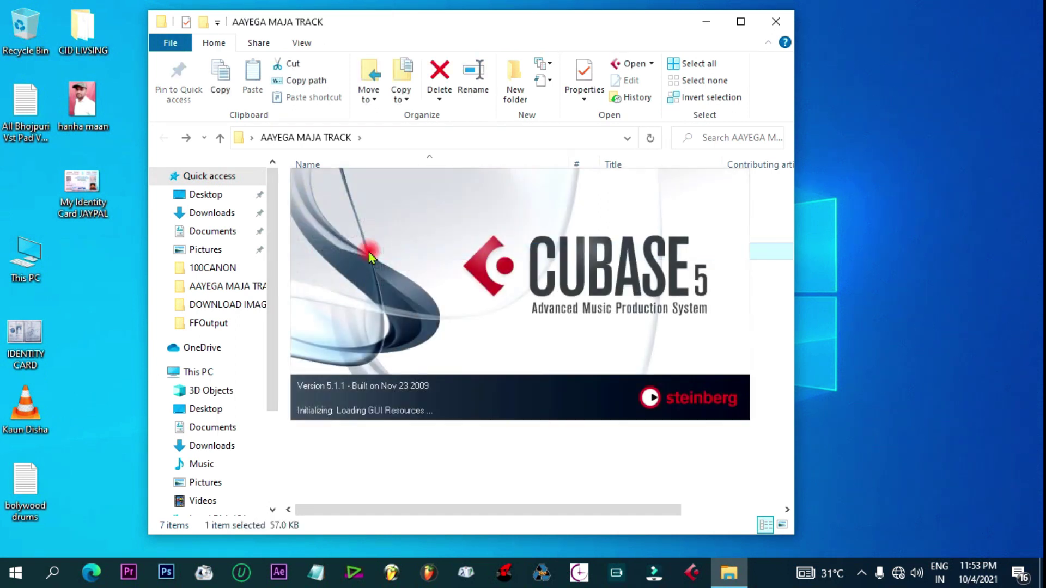